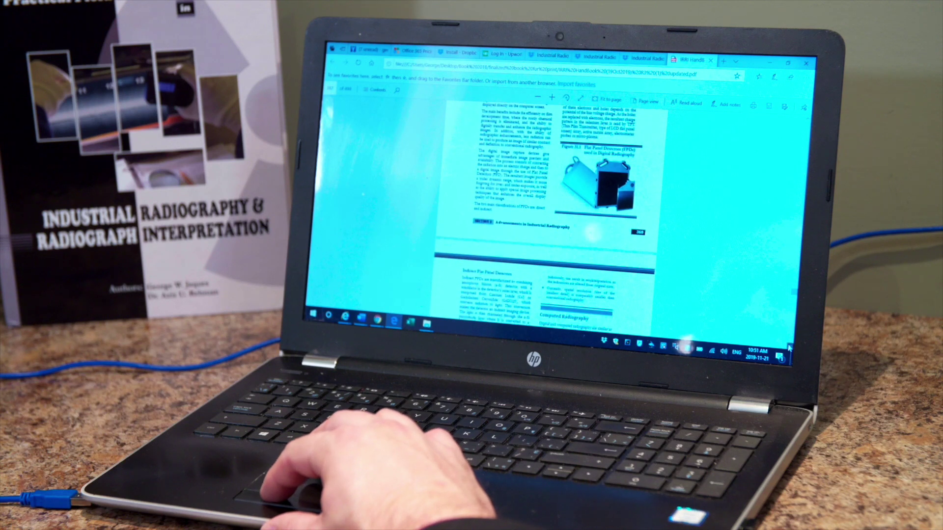
scroll(553, 206, "down", 1)
scroll(552, 207, "down", 2)
scroll(552, 214, "down", 2)
scroll(553, 214, "down", 2)
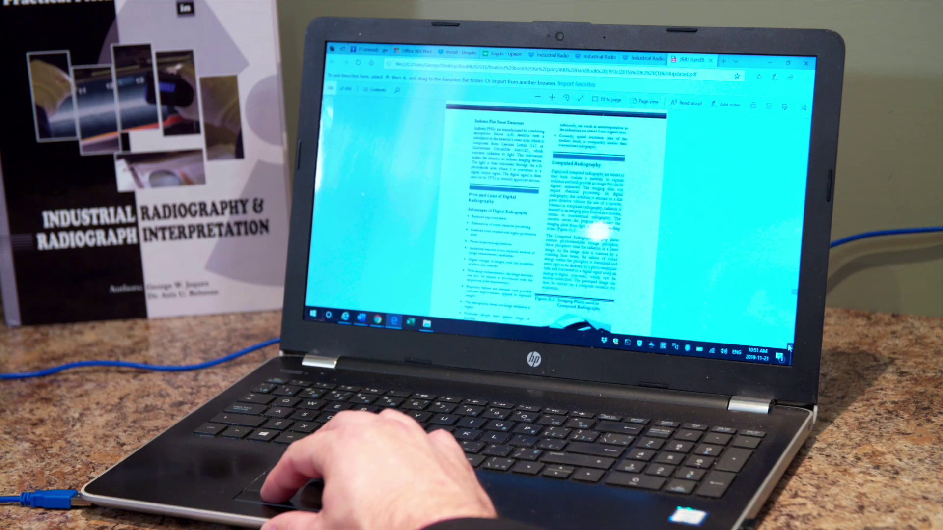
scroll(553, 214, "down", 2)
scroll(553, 214, "down", 2)
scroll(552, 214, "down", 2)
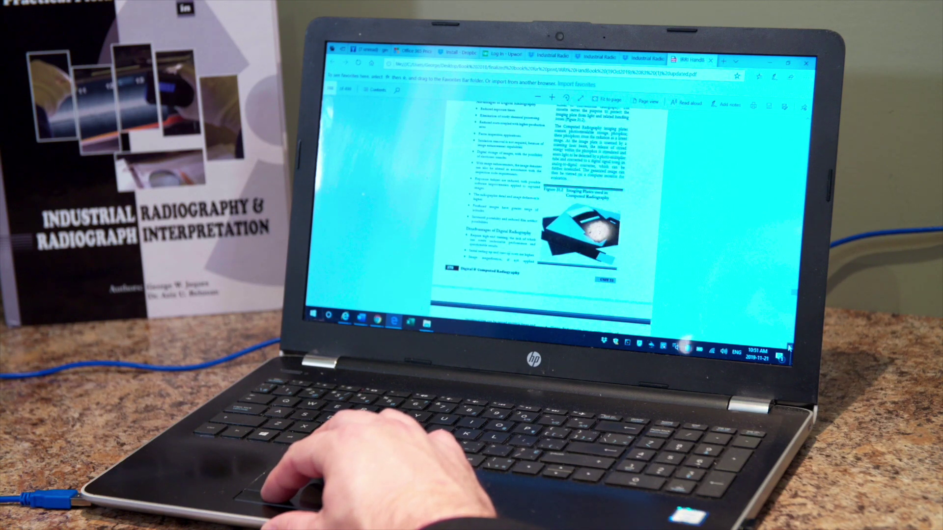
scroll(552, 214, "down", 1)
scroll(552, 214, "down", 2)
scroll(552, 213, "down", 1)
scroll(552, 214, "down", 2)
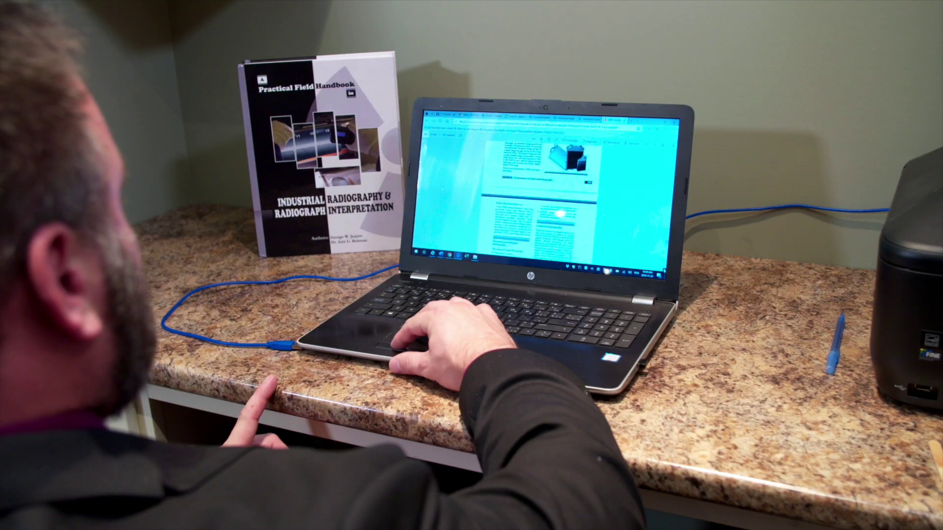
scroll(552, 213, "down", 2)
scroll(552, 214, "down", 2)
scroll(545, 199, "down", 1)
scroll(545, 198, "down", 2)
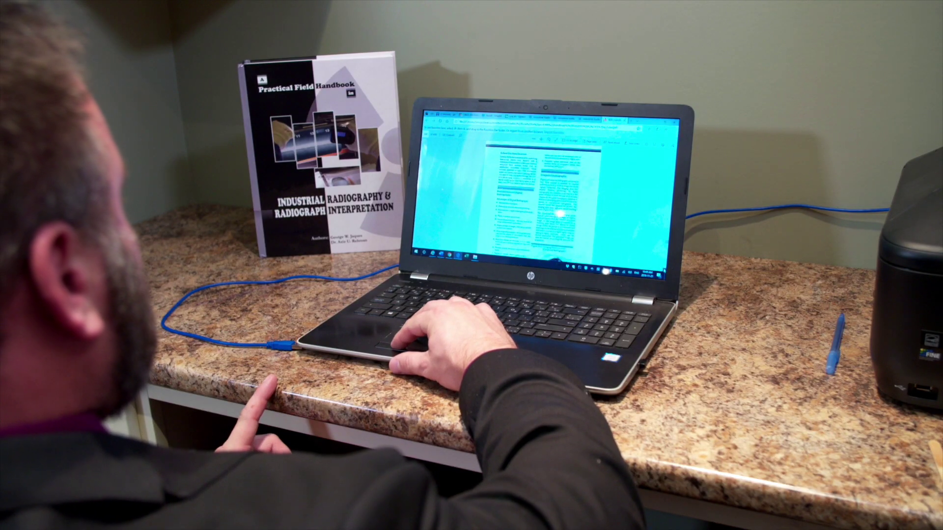
scroll(545, 199, "down", 2)
scroll(545, 199, "down", 2)
scroll(545, 200, "down", 1)
scroll(545, 199, "down", 2)
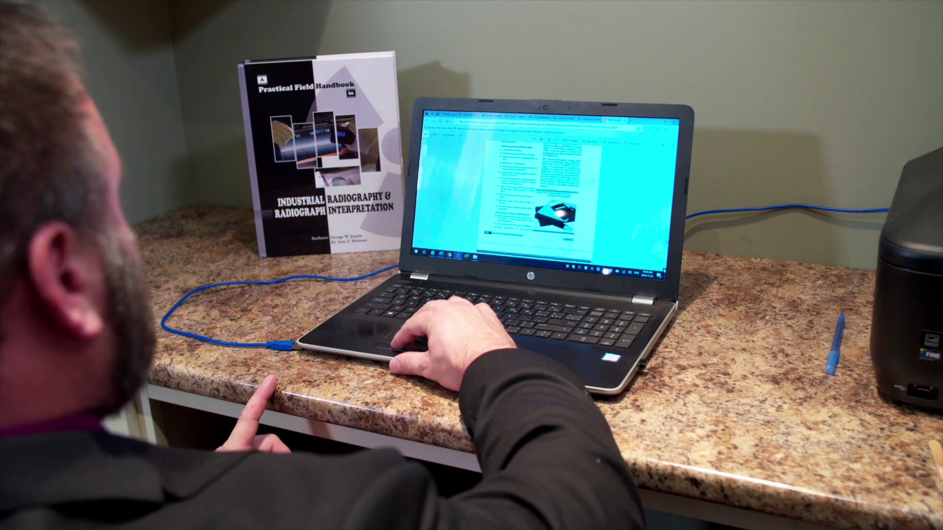
scroll(546, 199, "down", 1)
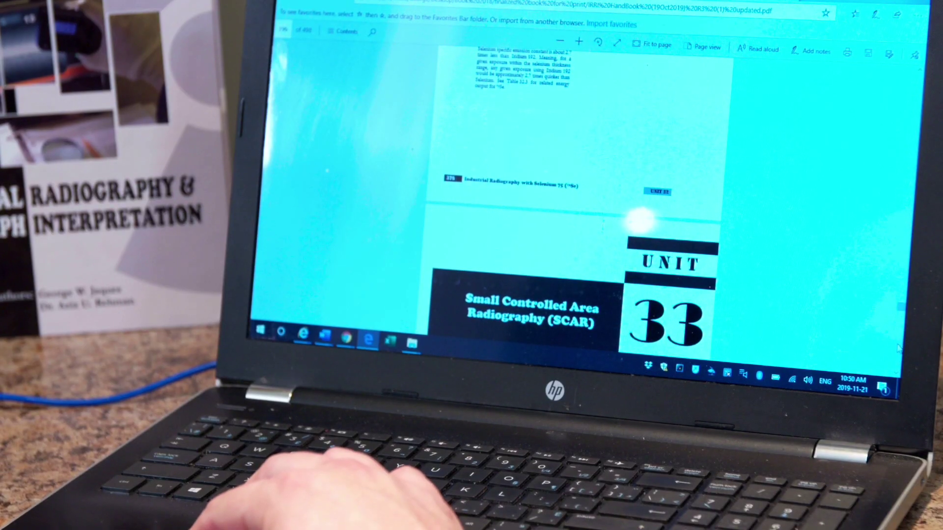
key("Page_Up")
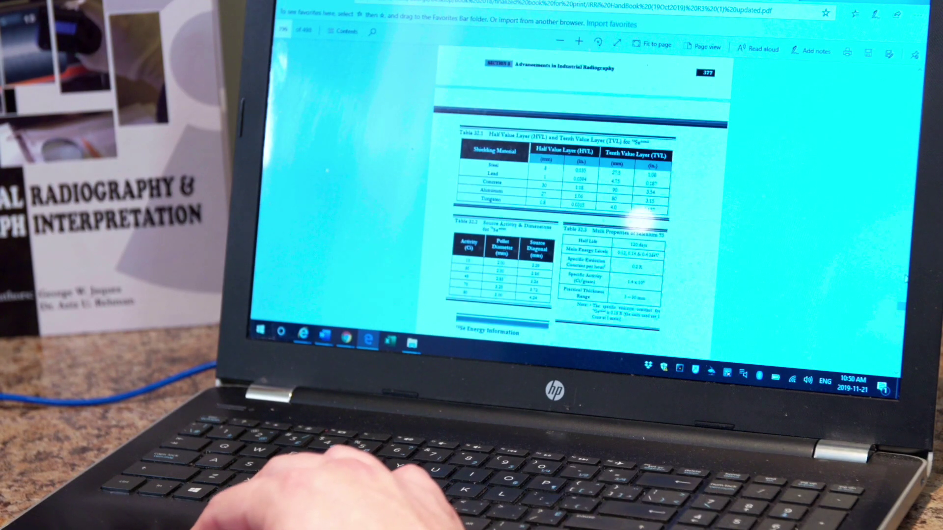
key("Page_Up")
key("Page_Up")
key("Page_Up")
key("Page_Up")
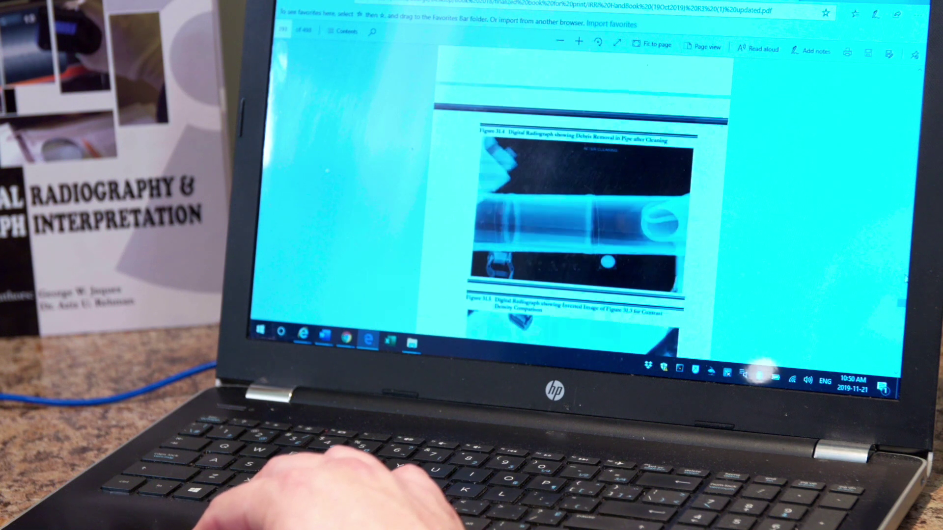
key("Page_Up")
key("Page_Up")
key("Page_Up")
key("Page_Up")
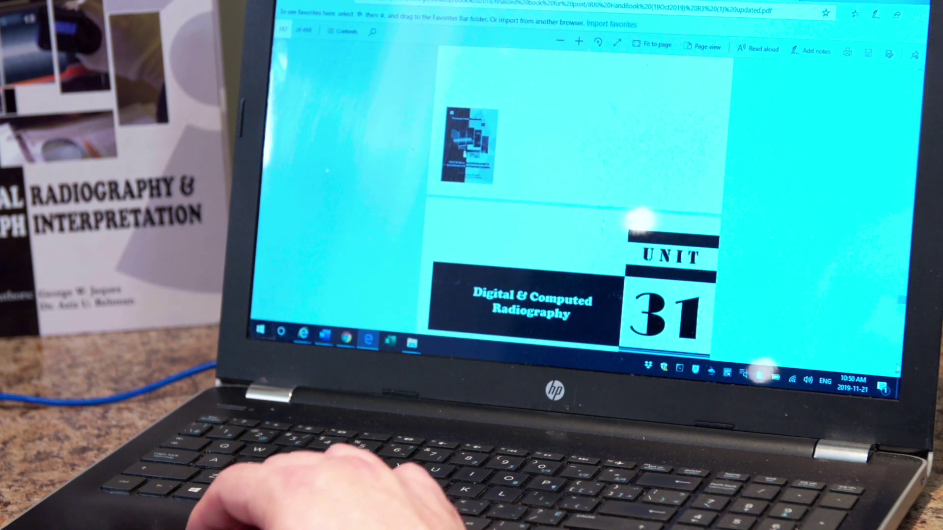
key("Down")
key("Down")
key("Down")
key("Down")
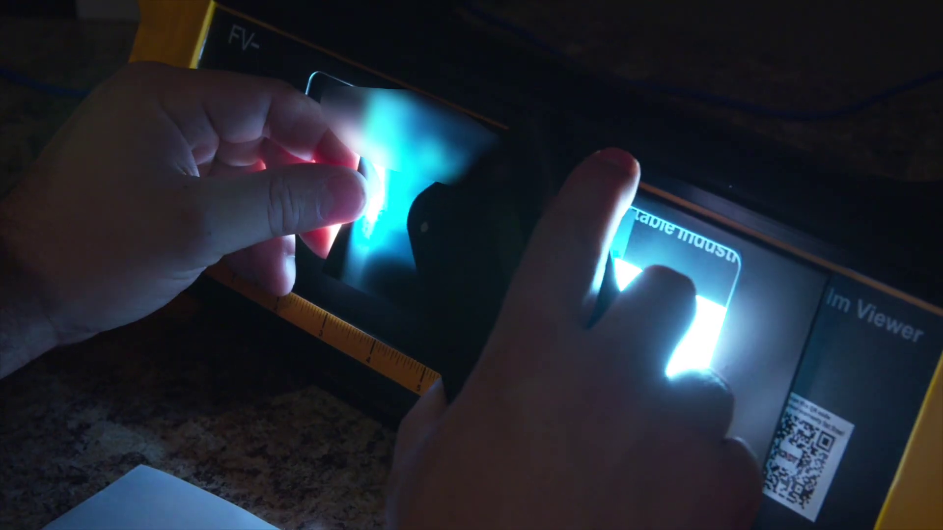